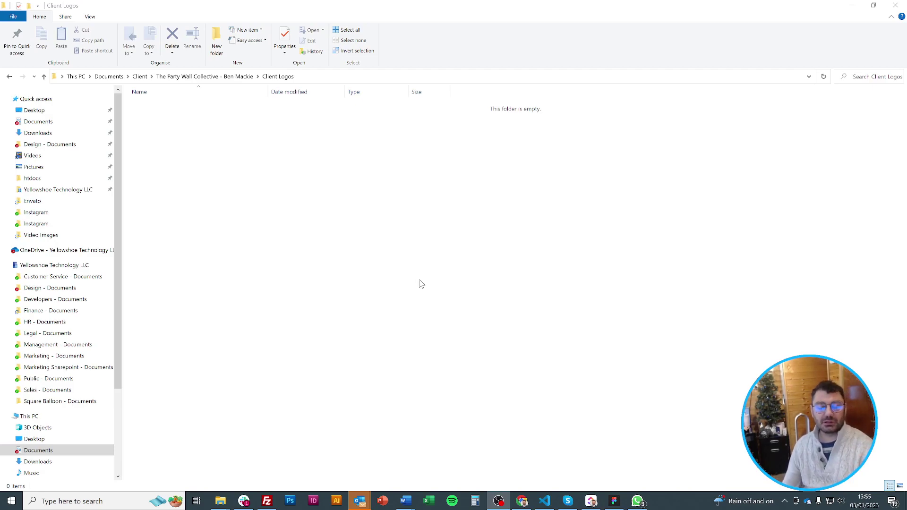
right_click(233, 173)
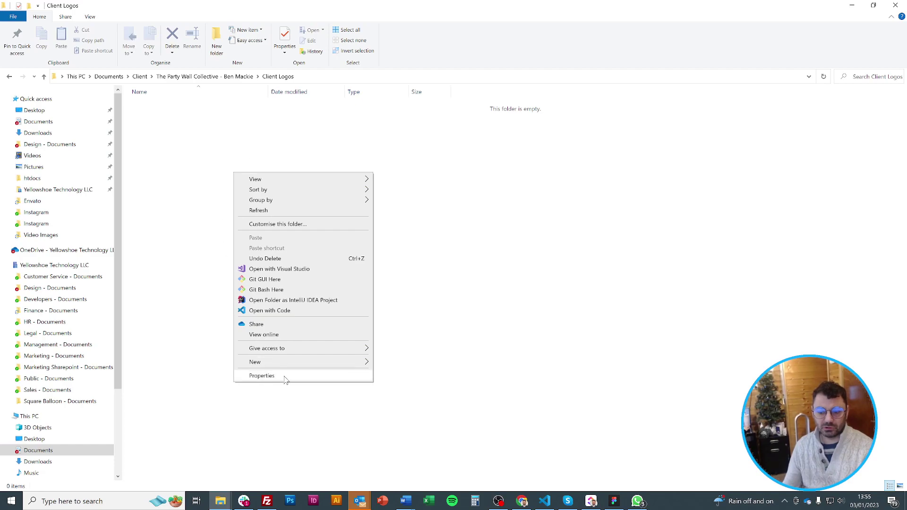
mouse_move(331, 363)
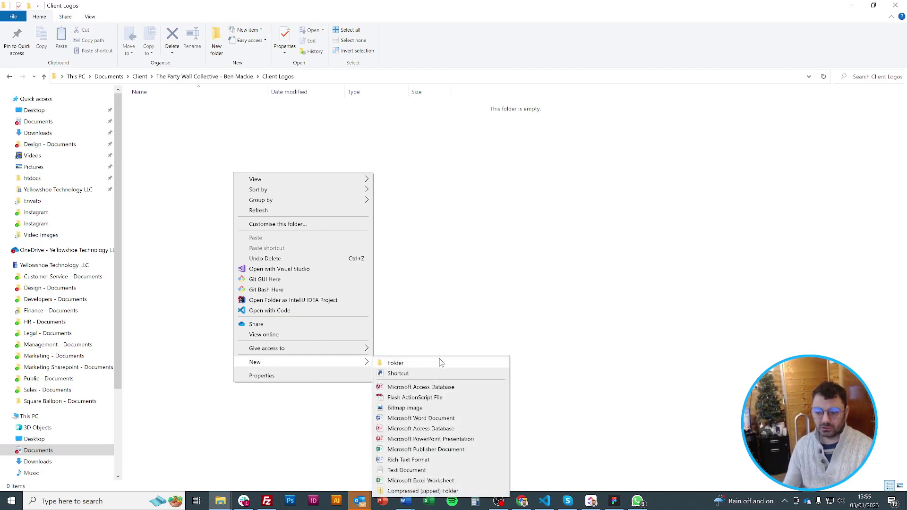
left_click(512, 253)
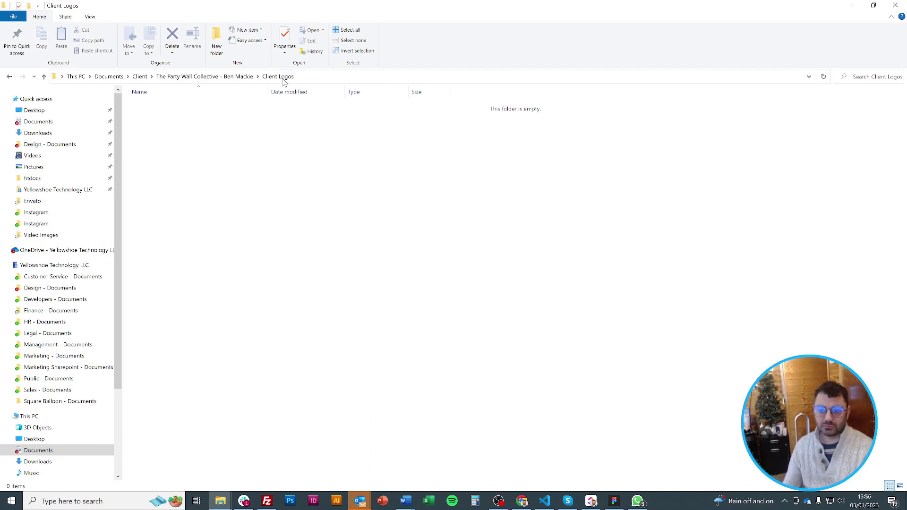
left_click(203, 76)
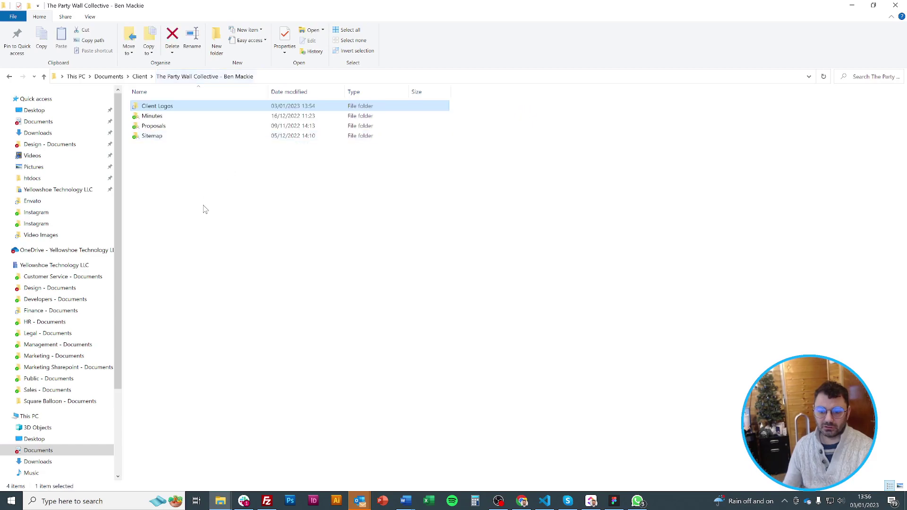
double_click(203, 107)
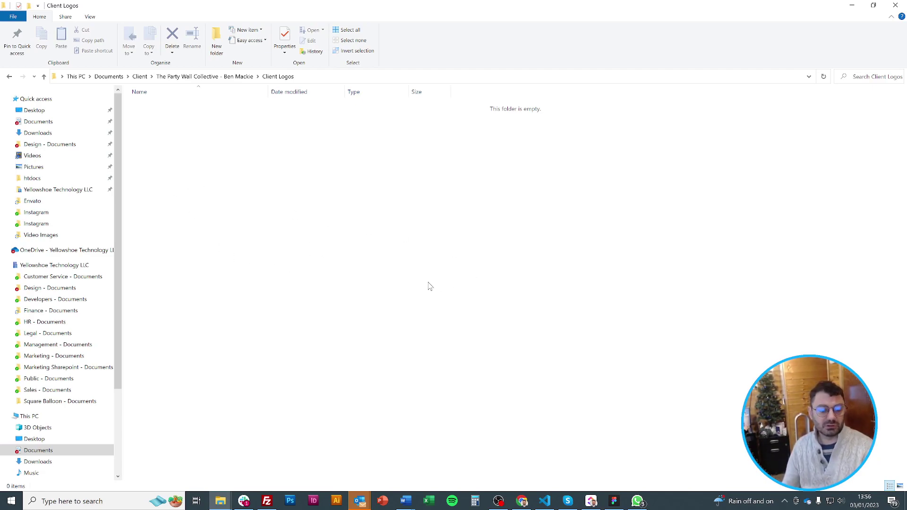
On tpwc.co.uk, start saving the TPWC logo with Save image as
left_click(523, 501)
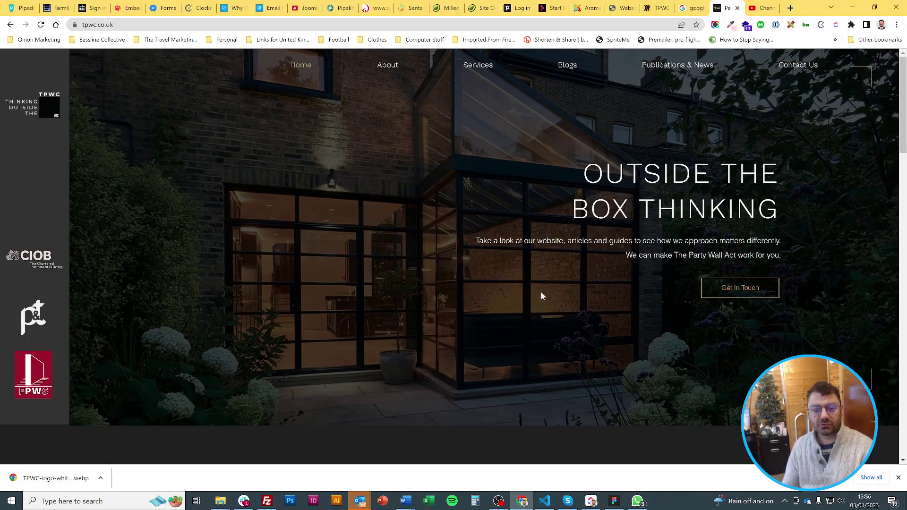
left_click(52, 105)
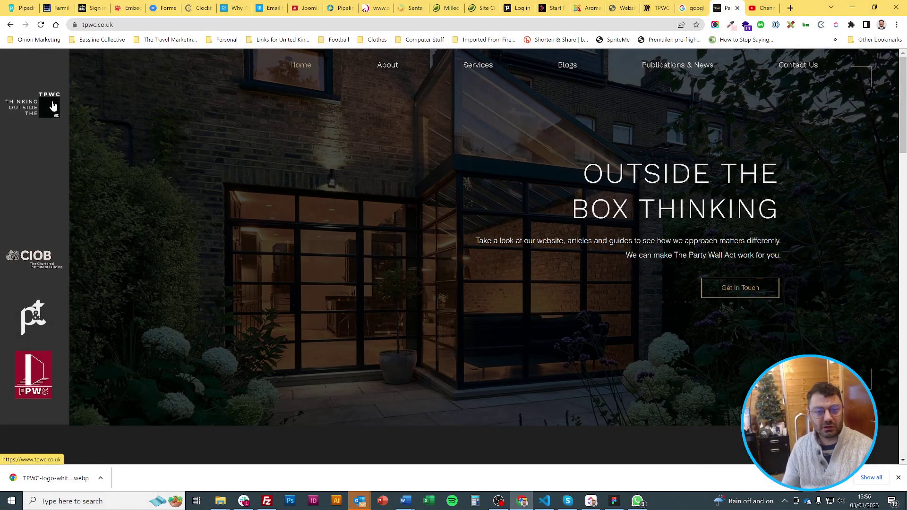
right_click(53, 104)
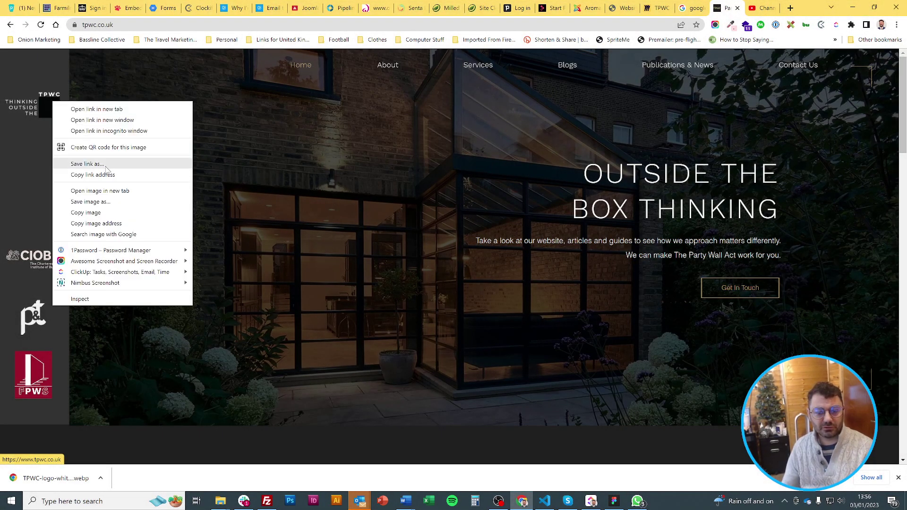
left_click(75, 203)
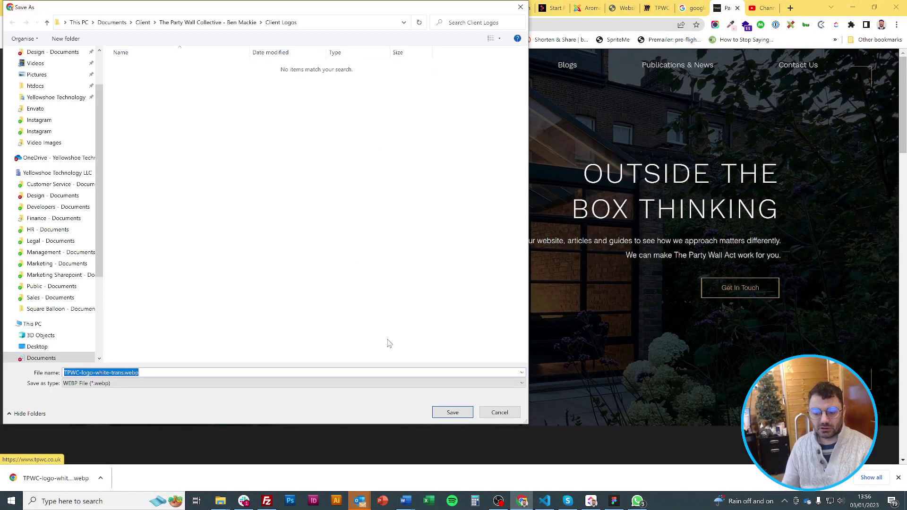
Cancel the logo save and bring the Client Logos folder window forward
left_click(221, 501)
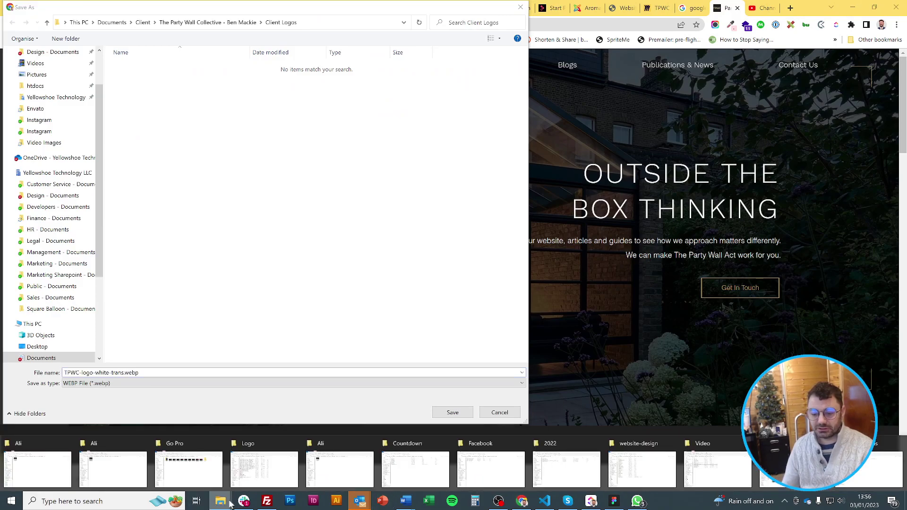
mouse_move(855, 476)
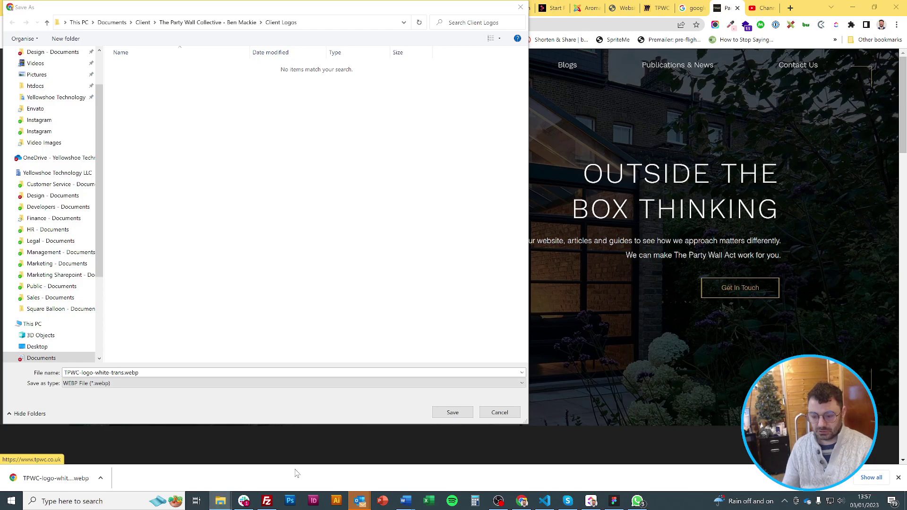
left_click(495, 412)
left_click(220, 501)
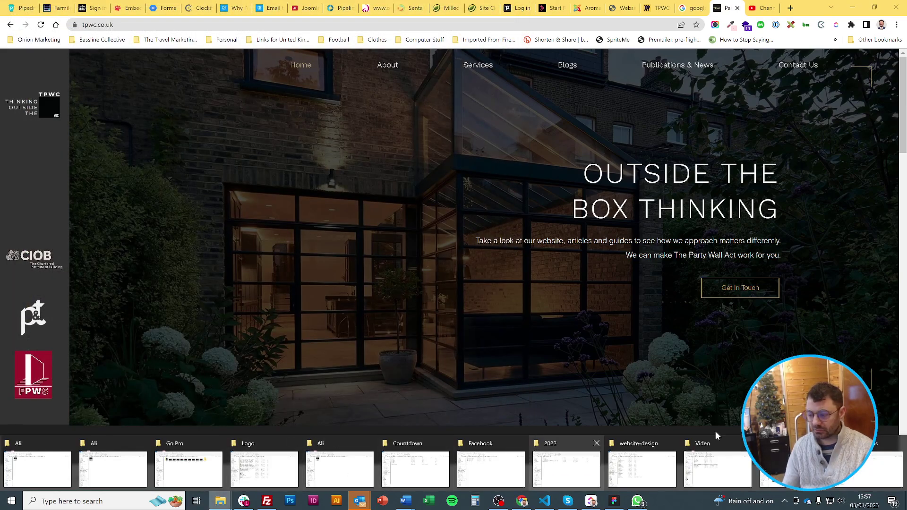
Copy the Client Logos folder's full path from the Explorer address bar
left_click(856, 476)
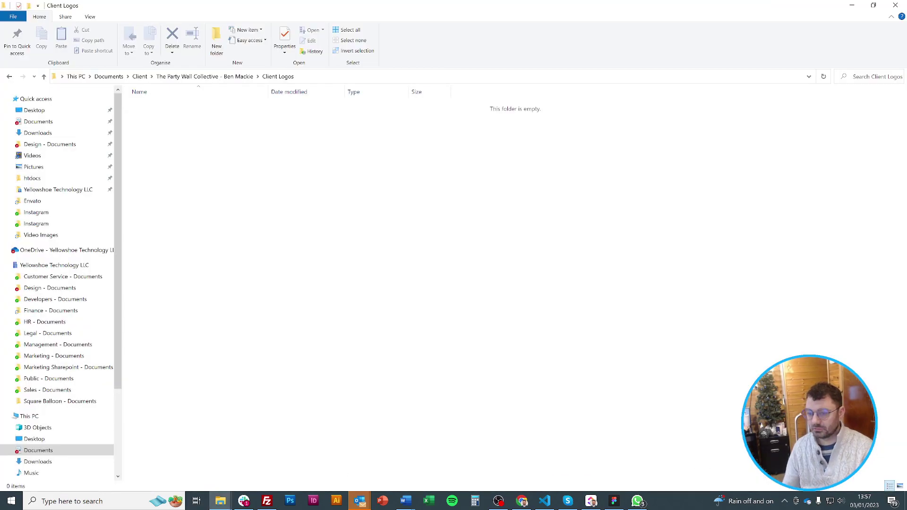
left_click(397, 77)
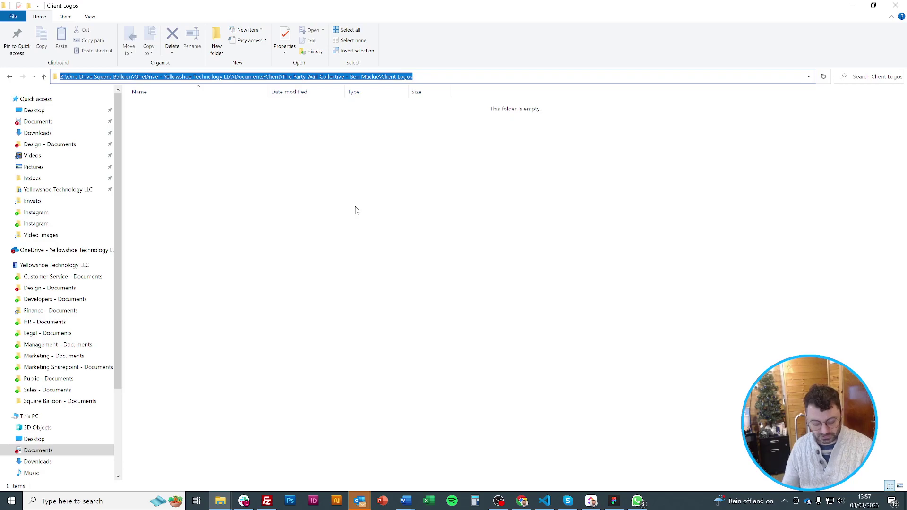
right_click(368, 78)
left_click(390, 103)
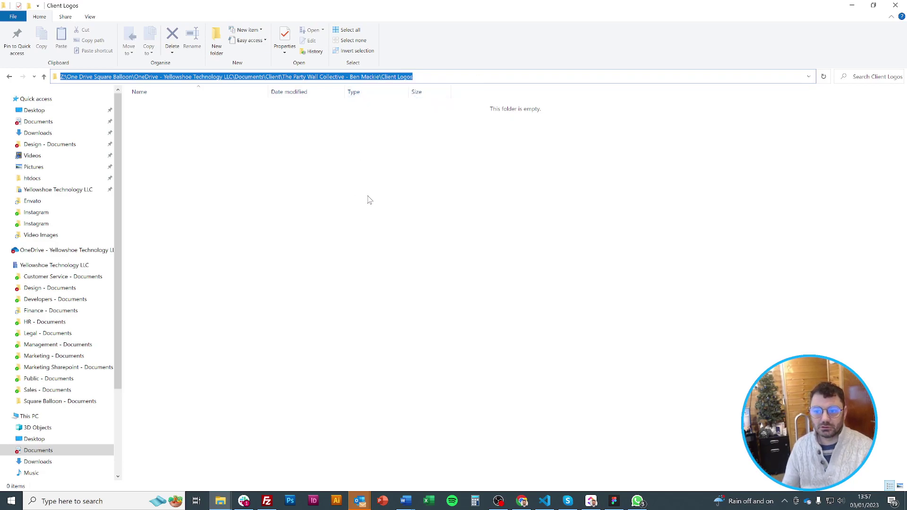
left_click(370, 199)
Back on tpwc.co.uk, choose to save the TPWC logo image as a file
left_click(521, 500)
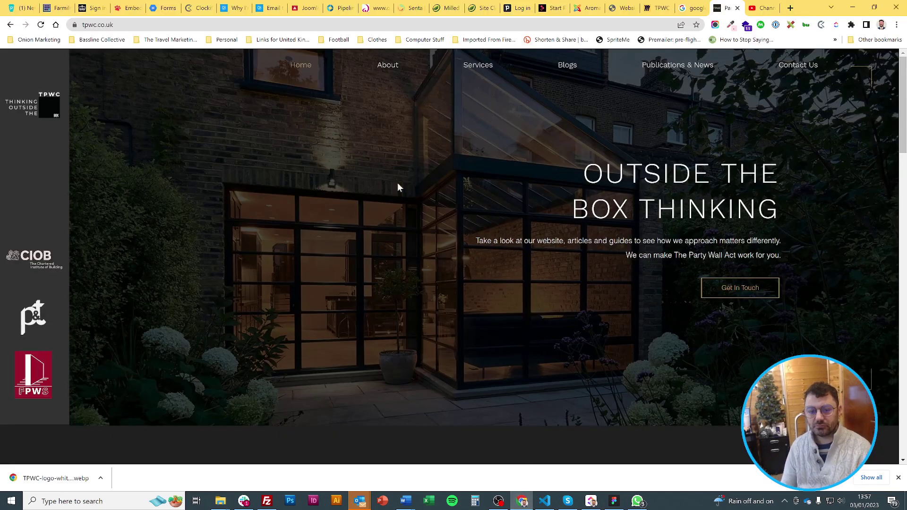
right_click(47, 106)
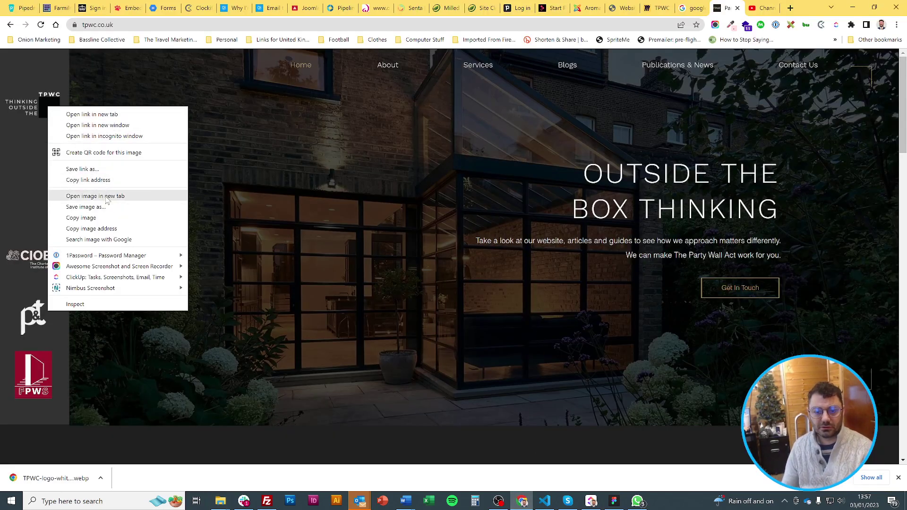
left_click(108, 208)
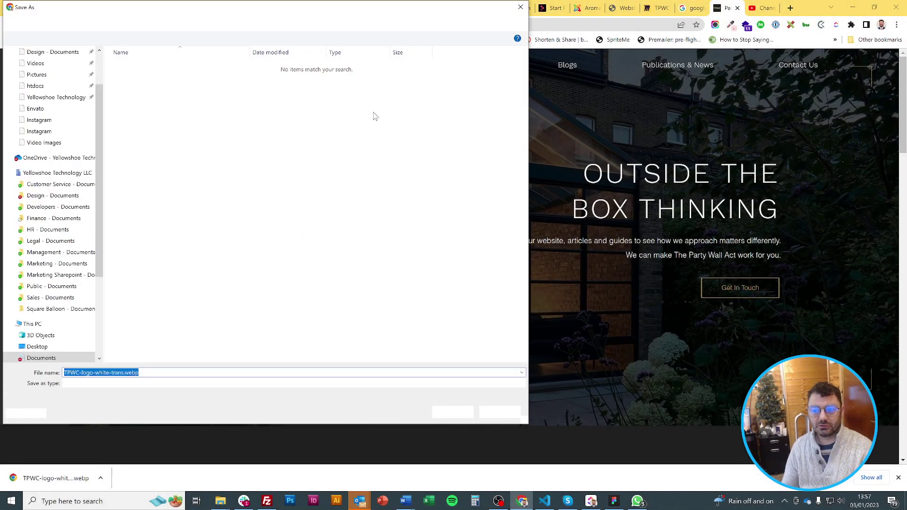
Paste the Client Logos path as the location and save TPWC-logo-white-trans.webp there
left_click(355, 23)
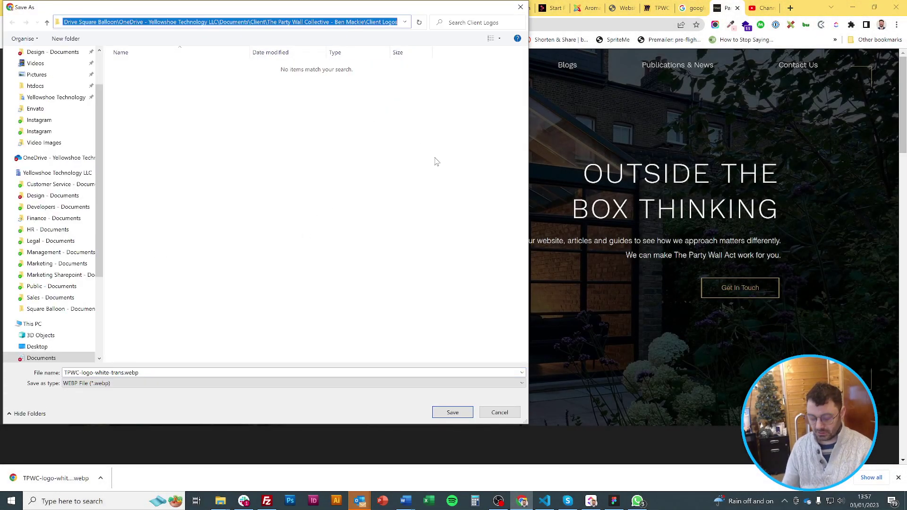
key("BackSpace")
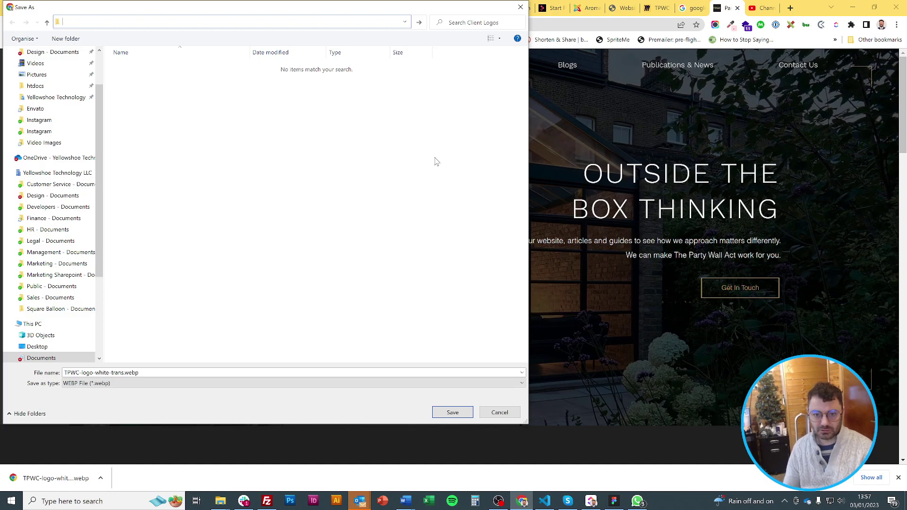
key("ctrl+v")
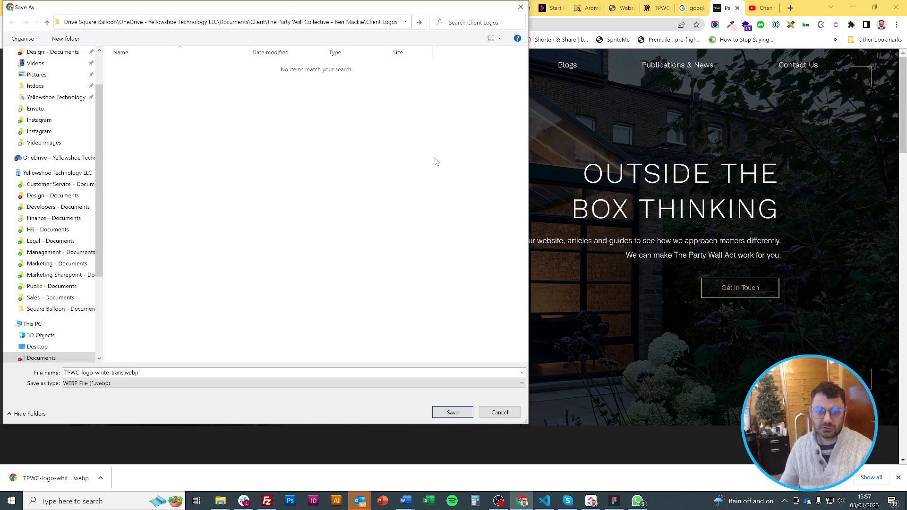
right_click(286, 18)
left_click(214, 142)
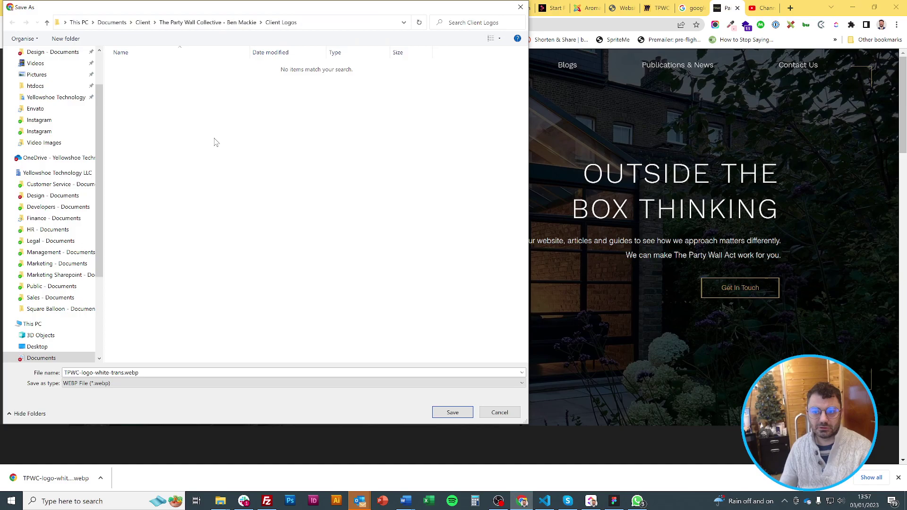
left_click(312, 23)
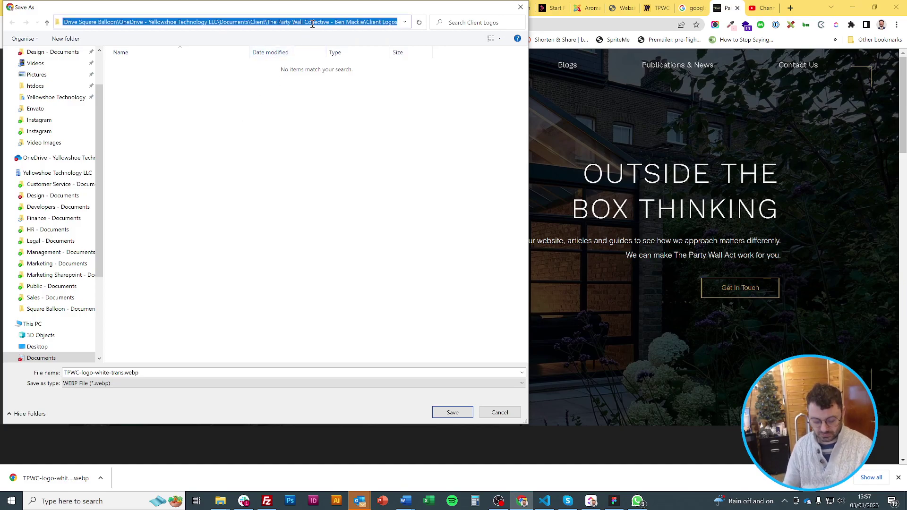
left_click(312, 23)
key("Escape")
key("Escape")
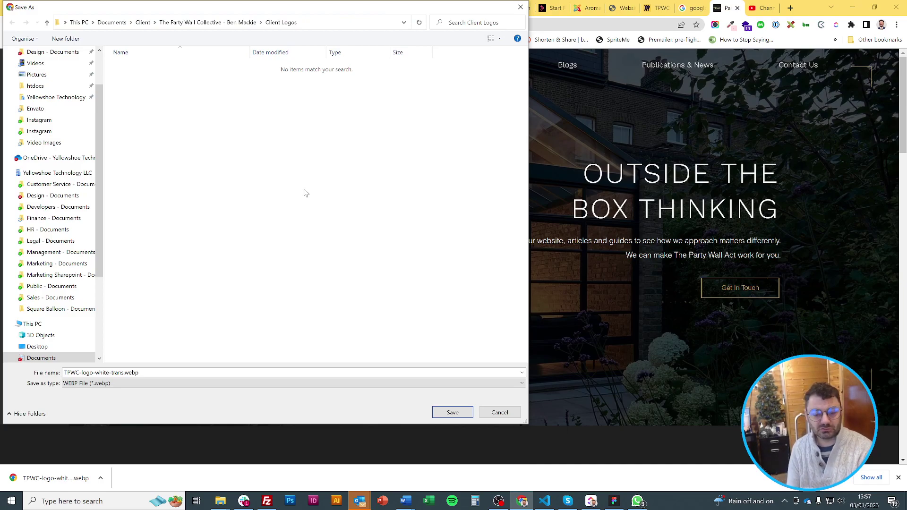
left_click(454, 411)
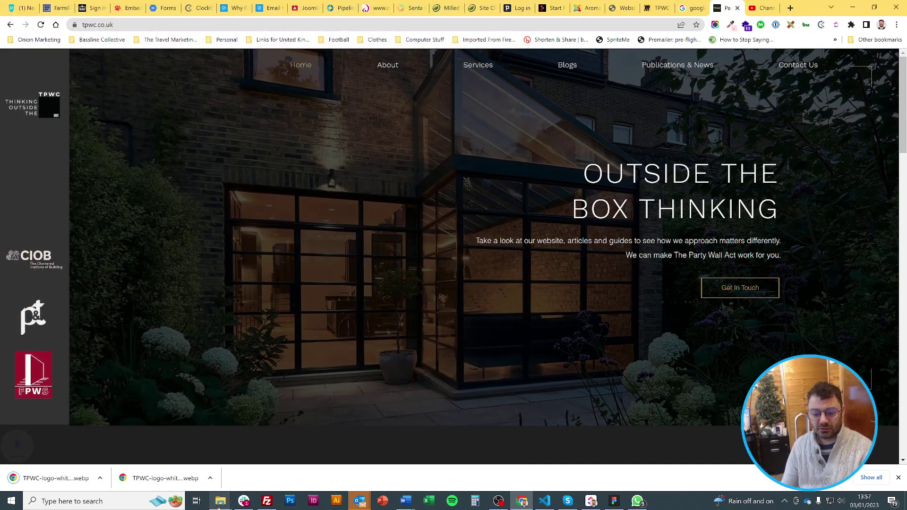
Select TPWC-logo-white-trans.webp in Client Logos and send it to a Compressed (zipped) folder
mouse_move(220, 503)
left_click(892, 480)
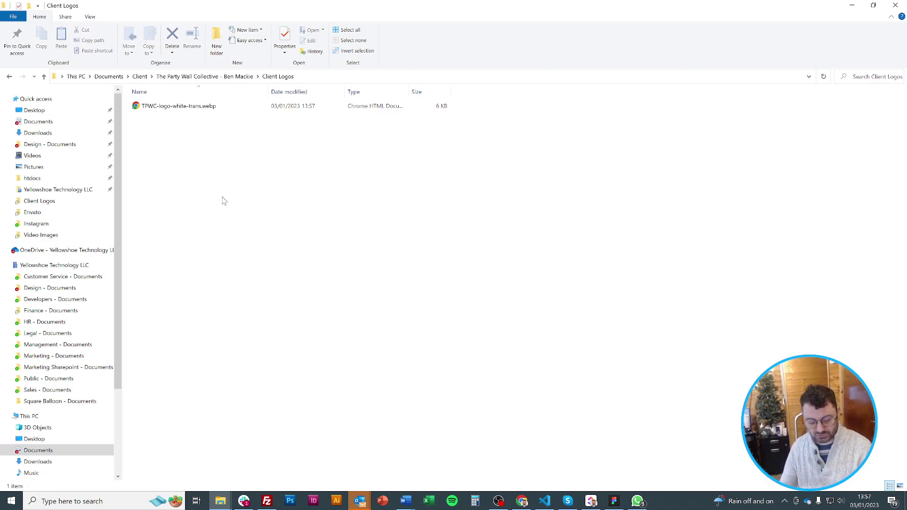
key("ctrl+a")
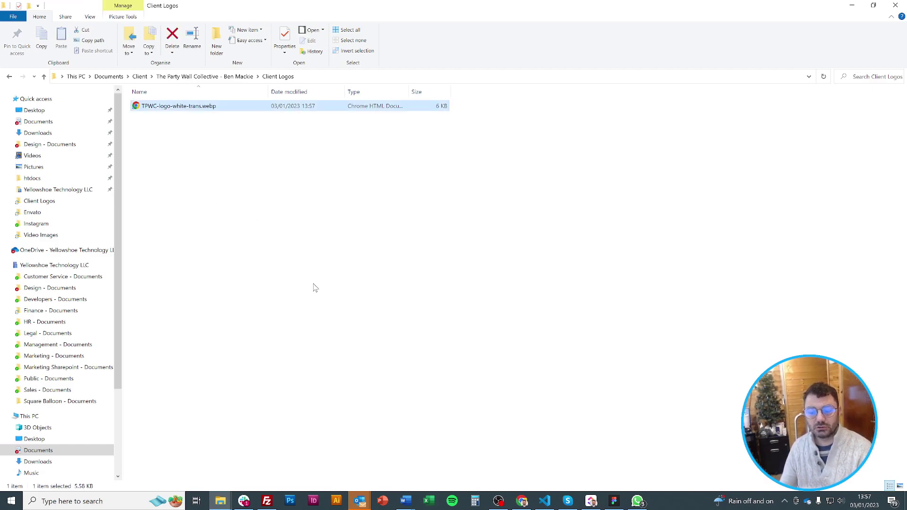
left_click_drag(505, 390, 159, 104)
left_click(217, 188)
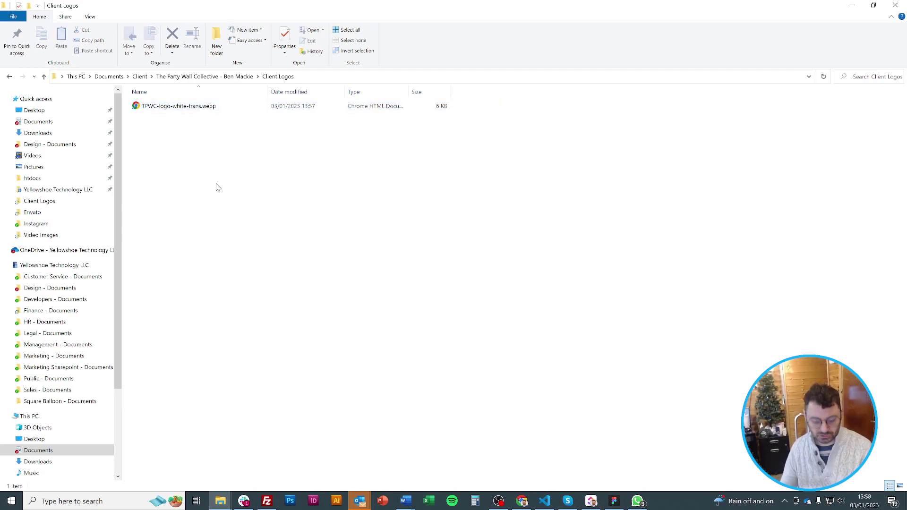
key("ctrl+a")
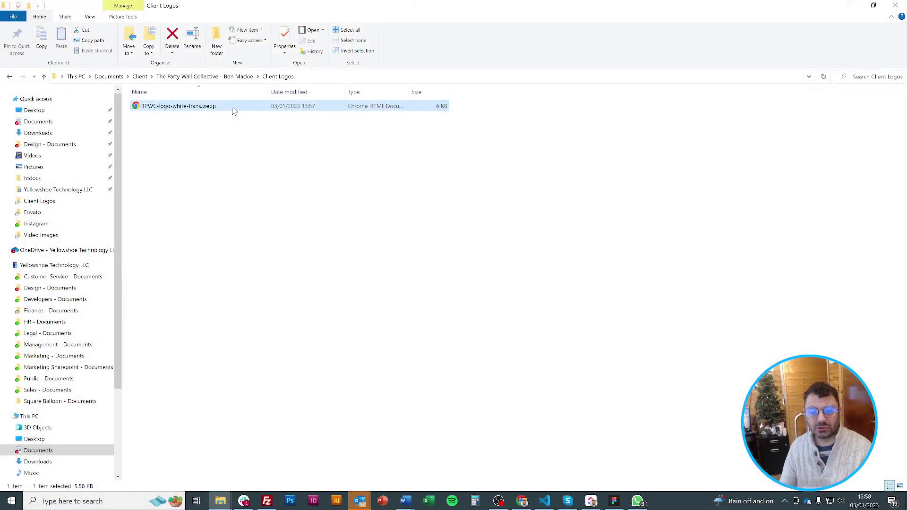
right_click(233, 110)
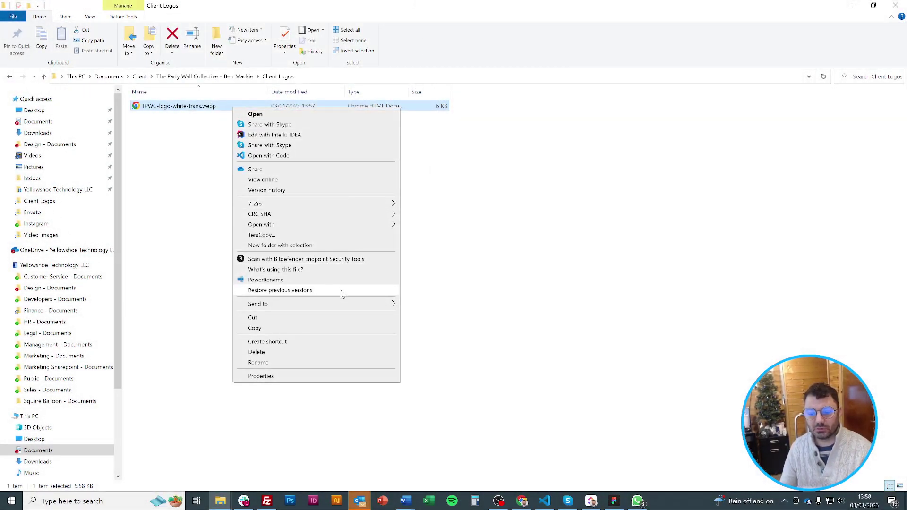
mouse_move(338, 303)
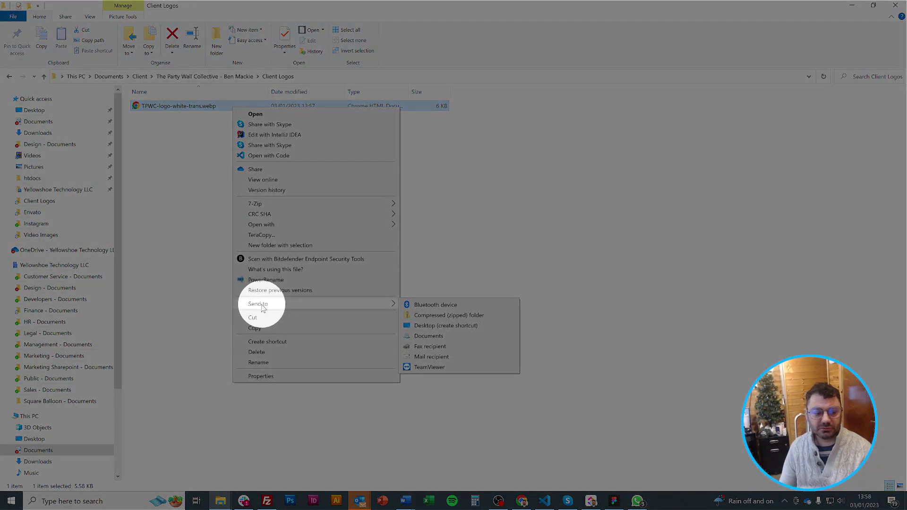
left_click(443, 315)
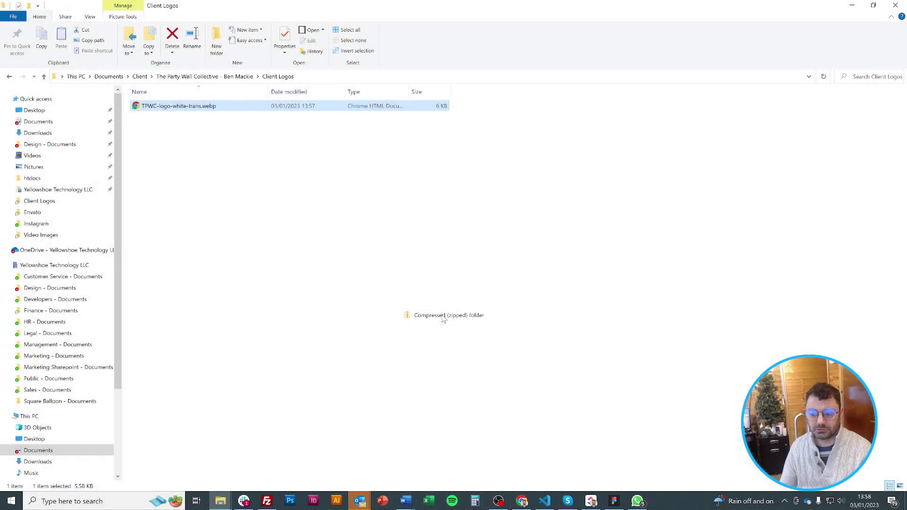
Keep the default zip name, auto-fit the Type column, and select the new zip
left_click(293, 214)
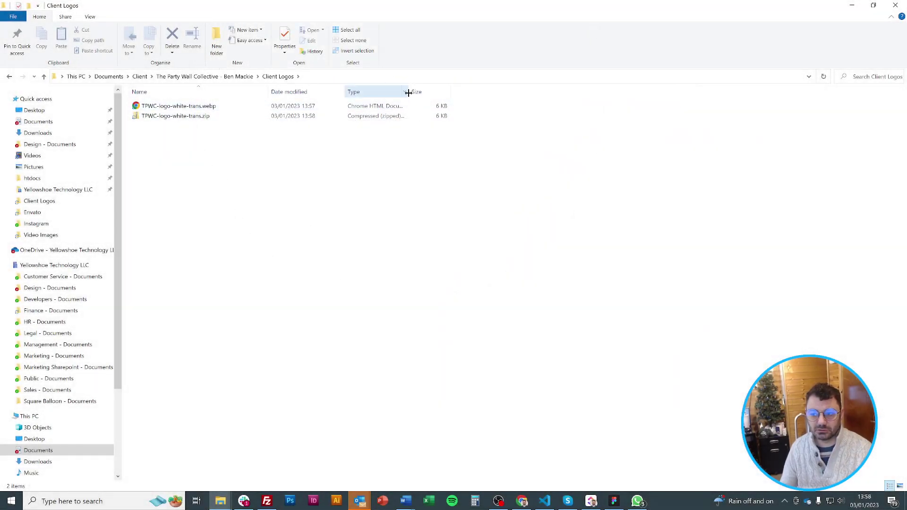
double_click(408, 93)
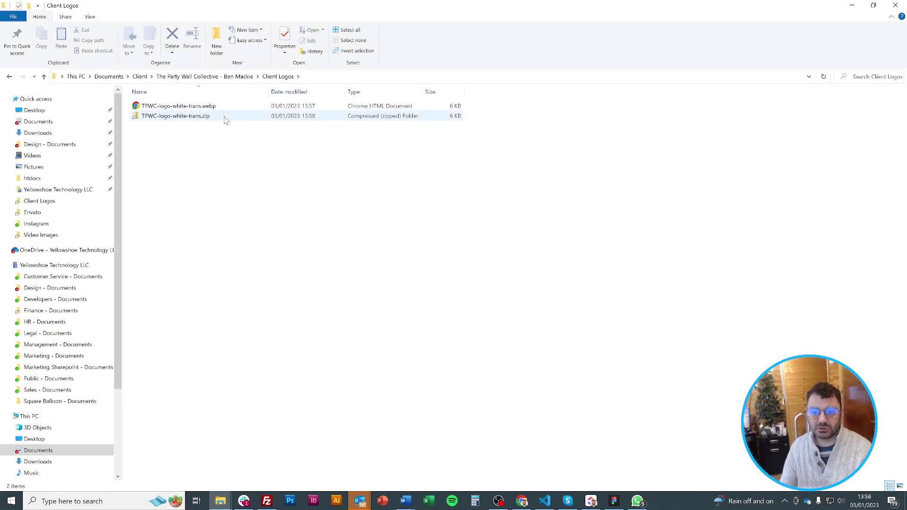
left_click(224, 118)
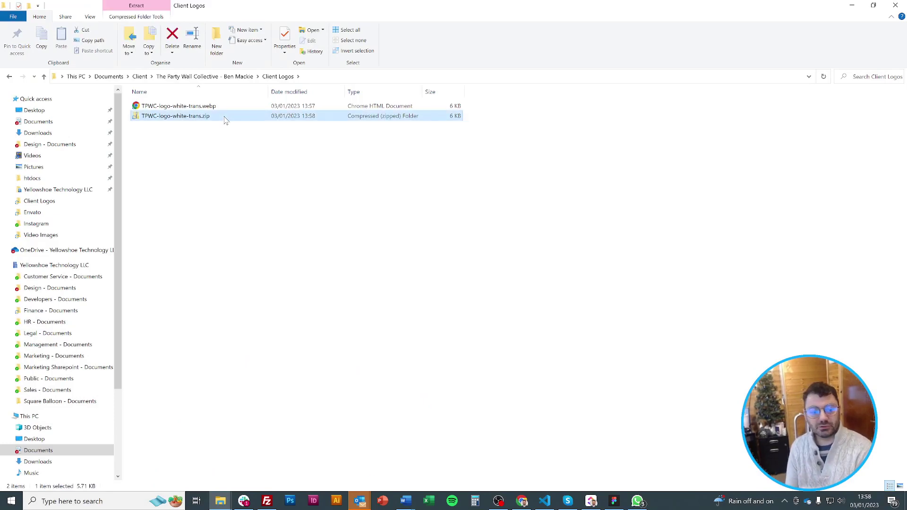